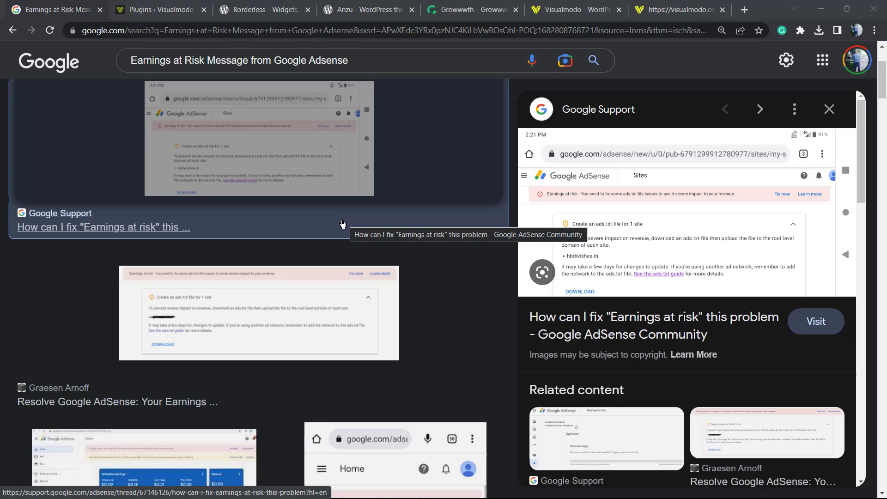
scroll(297, 276, down, 2)
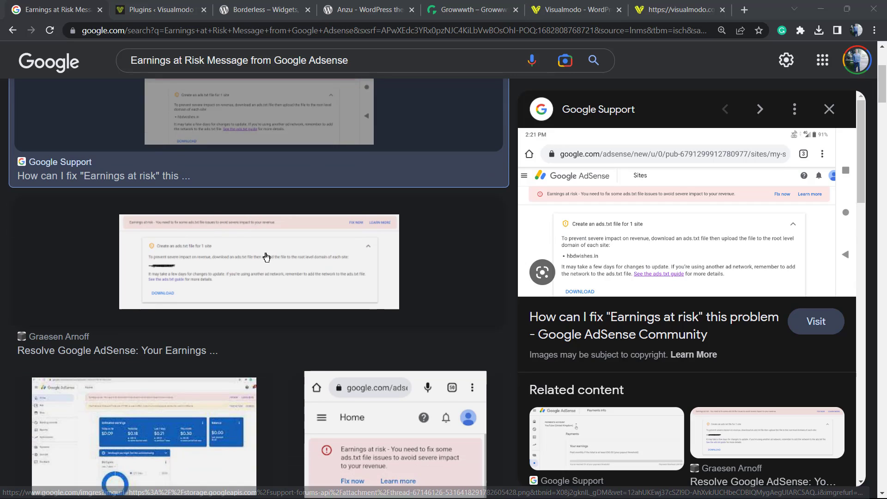
scroll(296, 277, down, 2)
scroll(297, 276, down, 1)
Step: Preview the 'Adsense ads.txt earning at risk error' image result
click(395, 326)
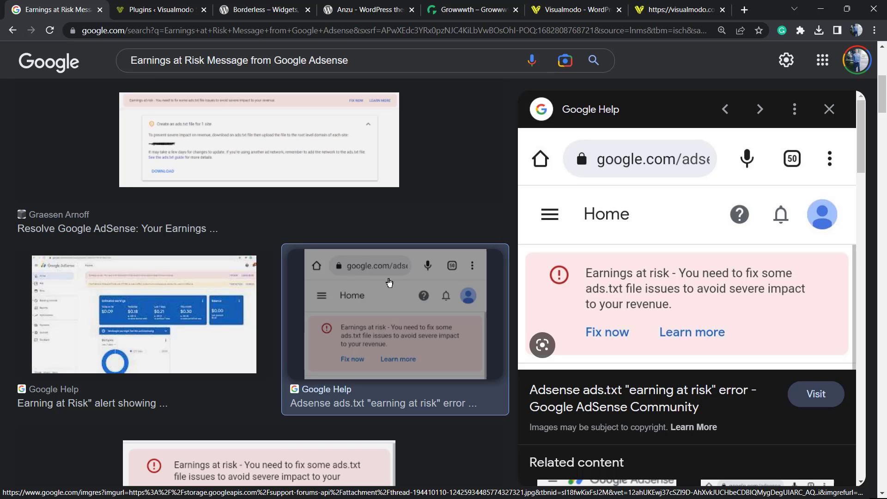
scroll(338, 206, up, 5)
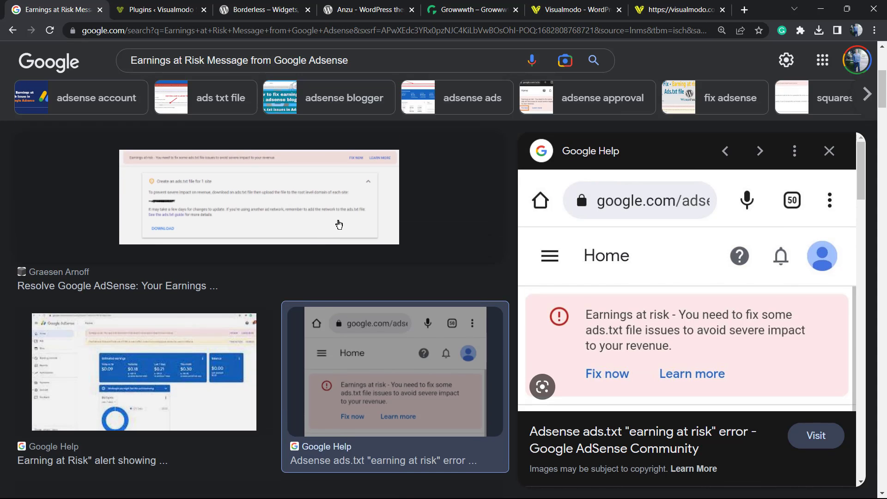
scroll(338, 206, up, 3)
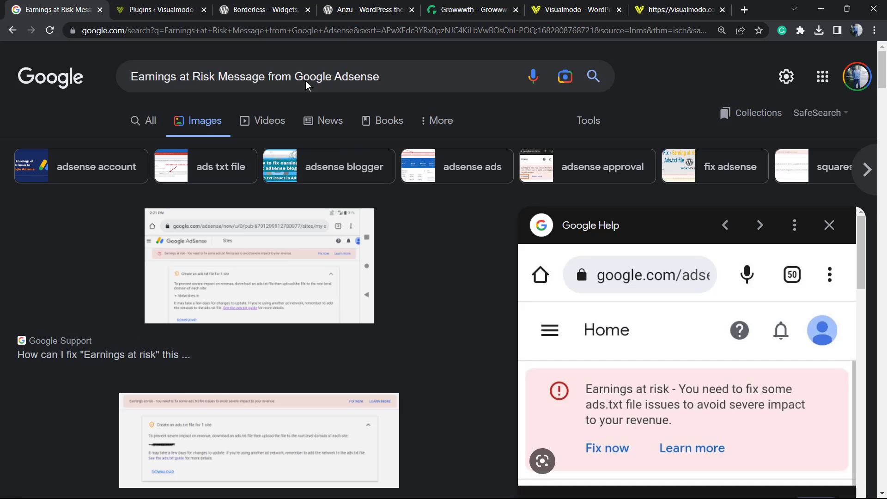
Step: Switch to File Explorer and open ads.txt from Downloads > Telegram Desktop
key(alt+Tab)
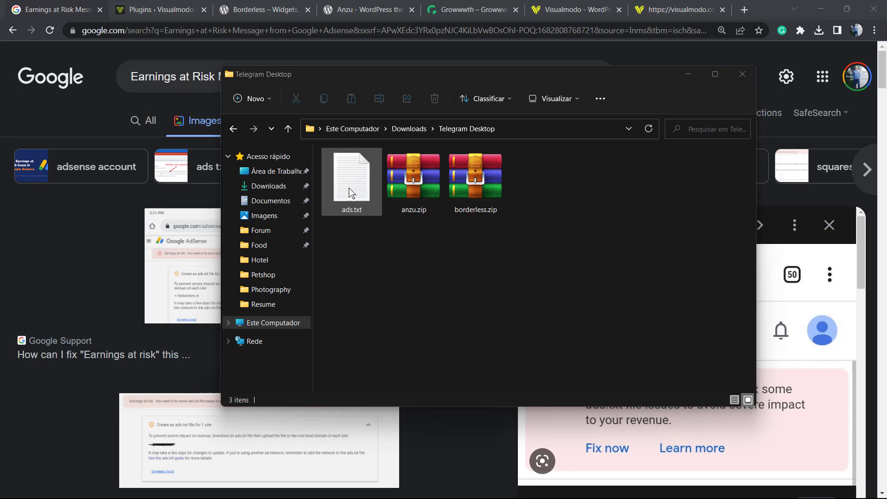
double_click(349, 211)
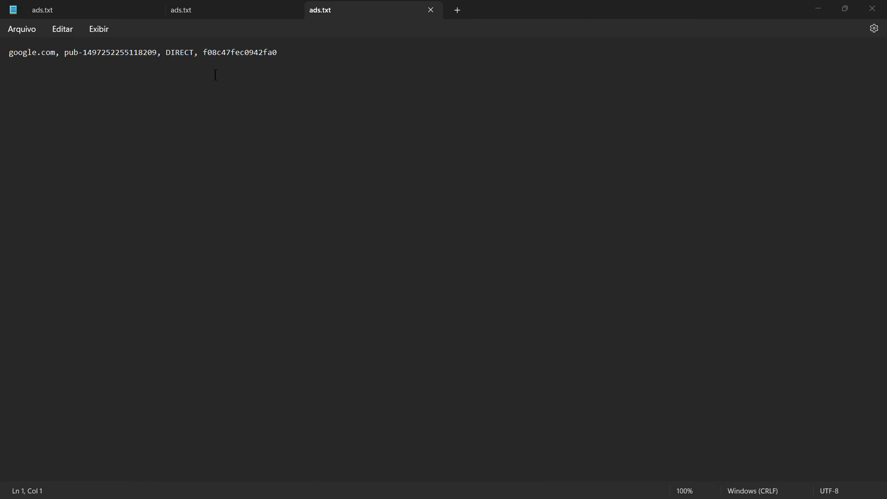
Step: Select all of the AdSense publisher line in Notepad, then minimize Notepad
key(ctrl+a)
key(ctrl+c)
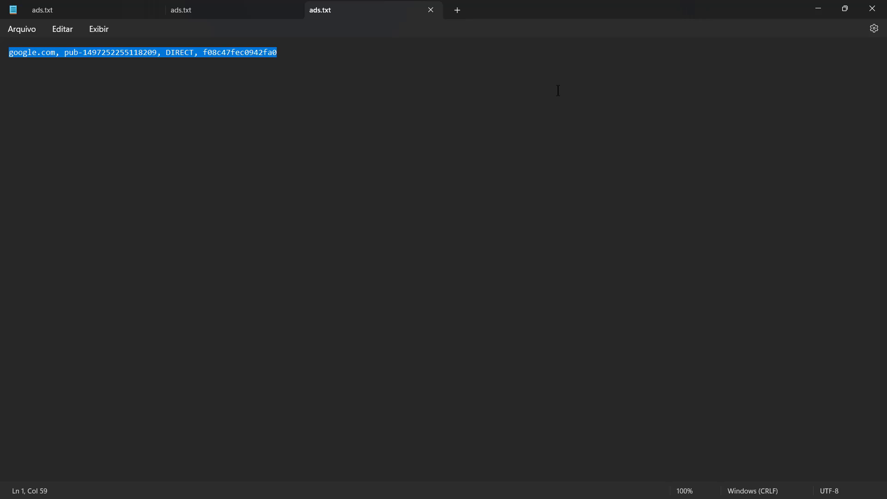
click(818, 8)
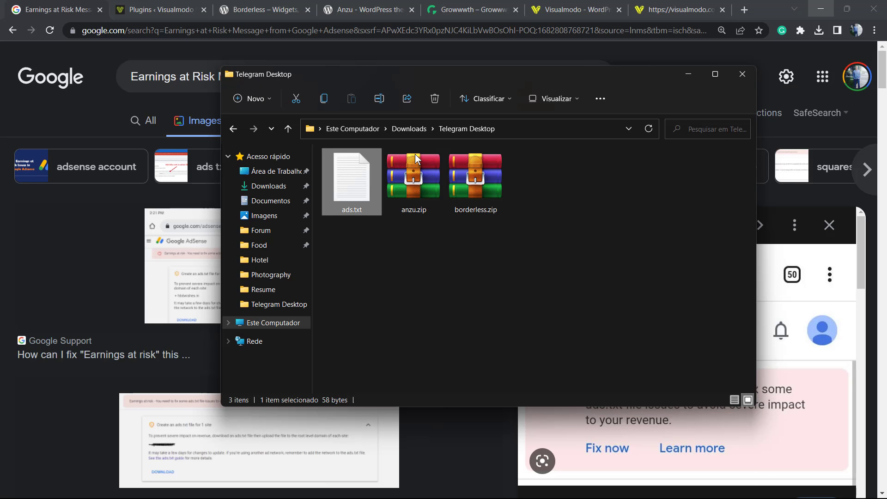
Step: From the Visualmodo Sandbox dashboard, go to Plugins > Add New
click(160, 10)
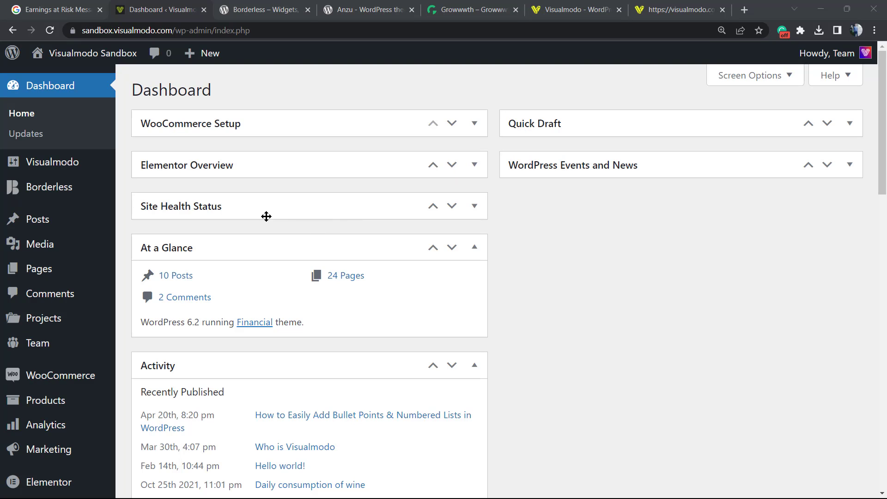
mouse_move(40, 243)
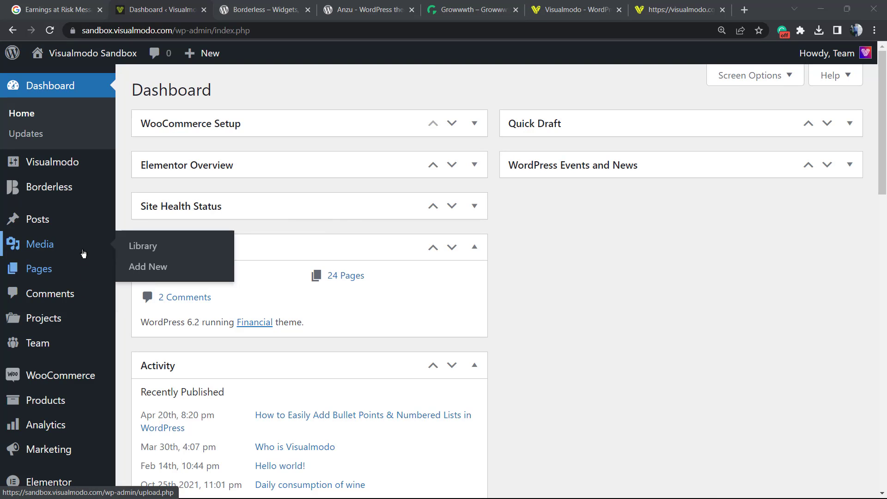
scroll(83, 254, down, 4)
scroll(79, 254, down, 4)
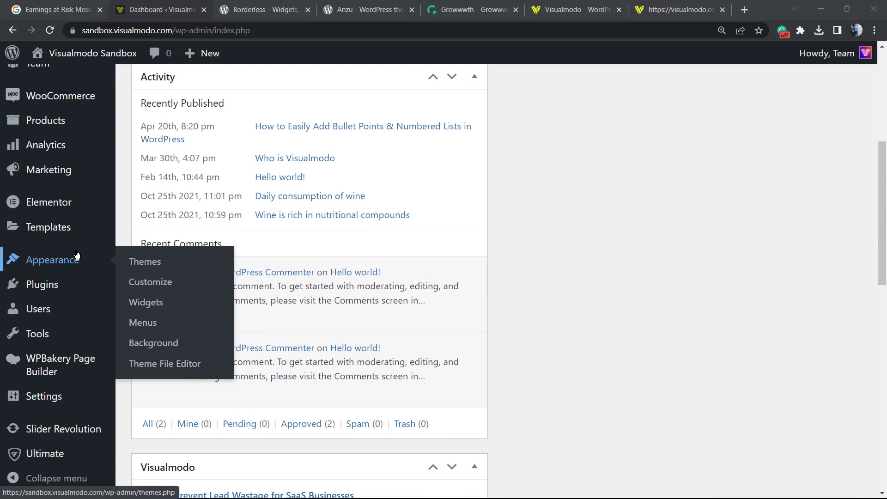
mouse_move(41, 284)
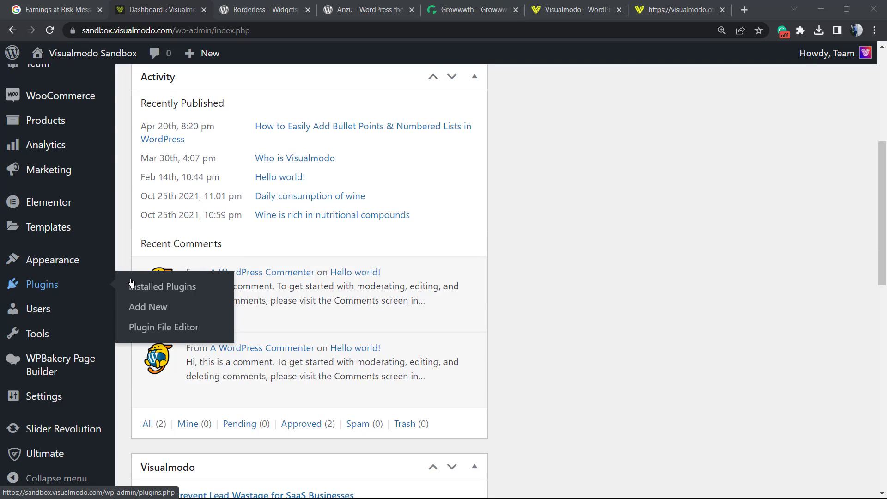
click(148, 306)
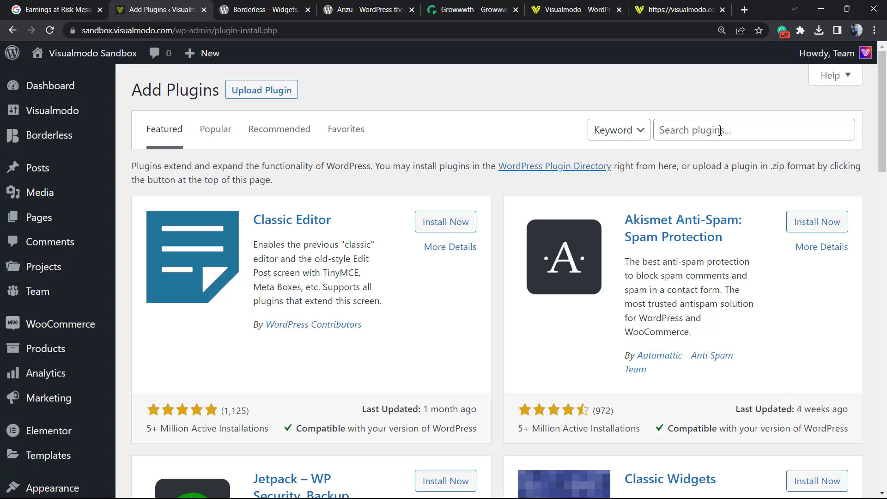
Step: Find 'ads.txt' in the plugin directory, then install and activate 10up's Ads.txt Manager
click(721, 131)
text(ad)
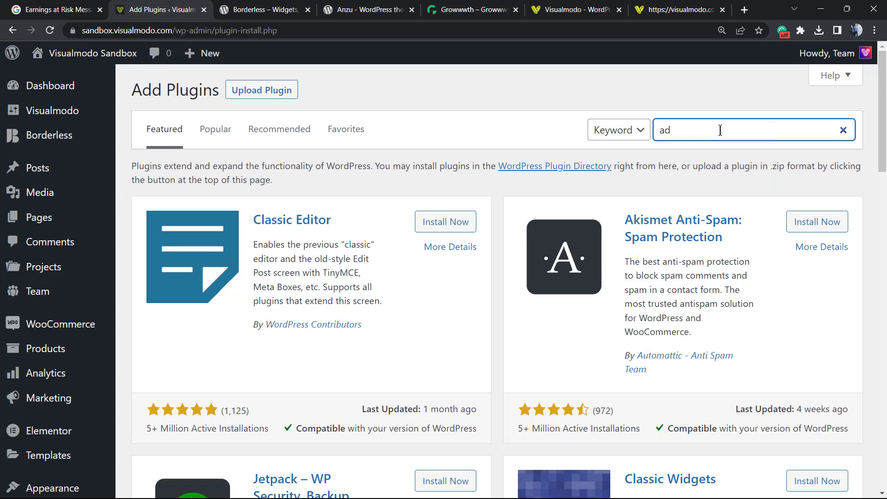
text(s.)
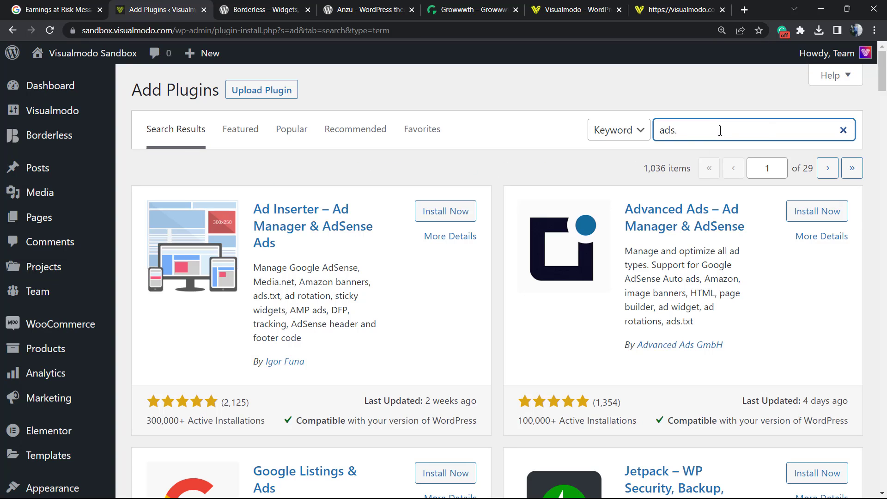
text(txt)
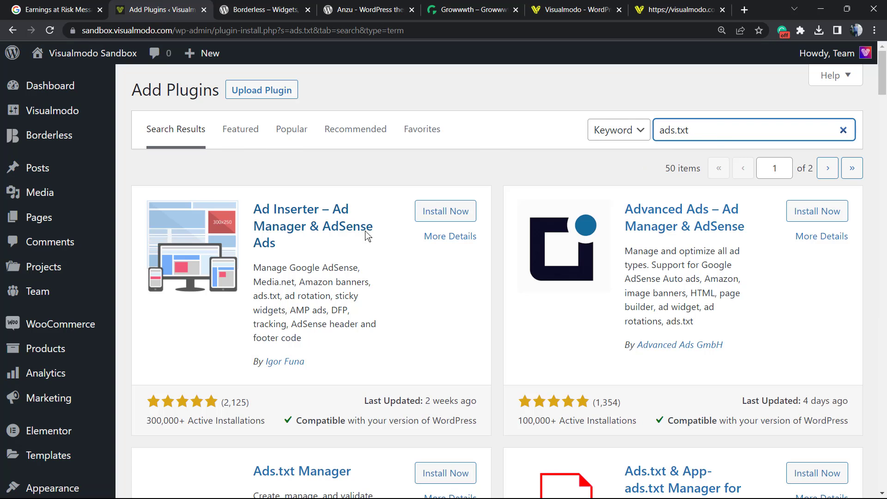
scroll(366, 234, down, 3)
scroll(366, 234, down, 2)
scroll(365, 234, down, 1)
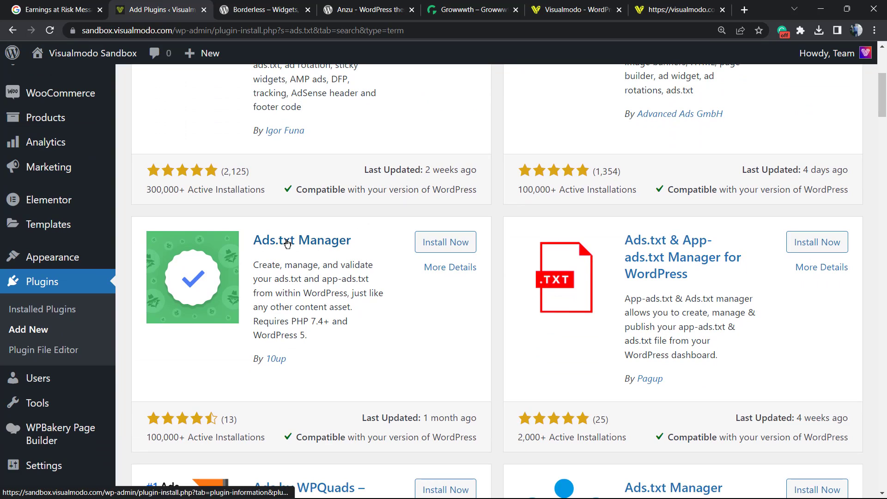
click(445, 242)
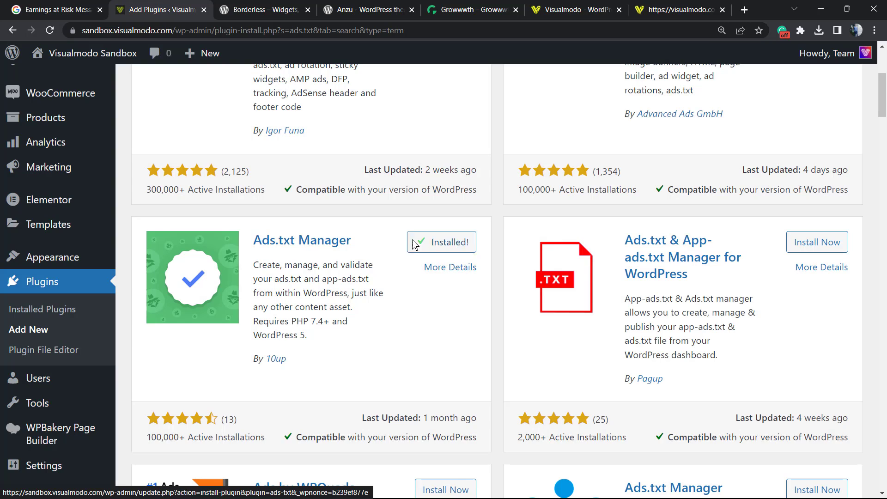
click(452, 242)
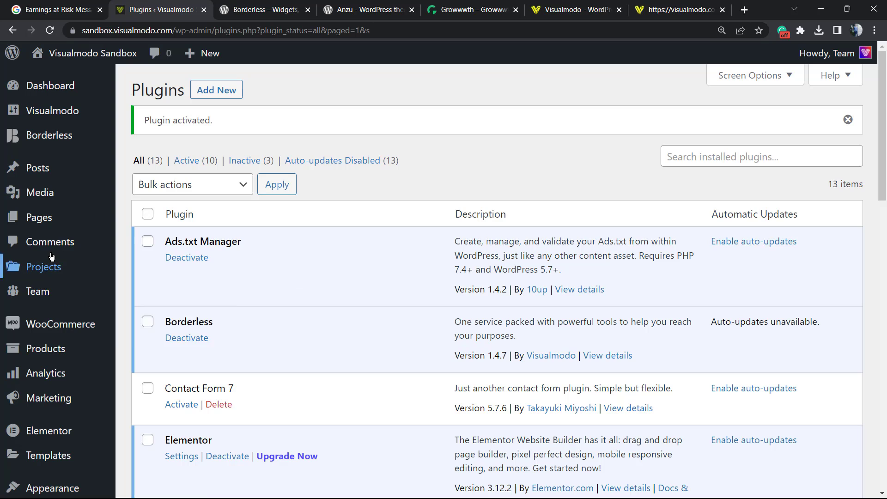
scroll(33, 251, down, 3)
scroll(42, 263, down, 3)
scroll(62, 270, down, 2)
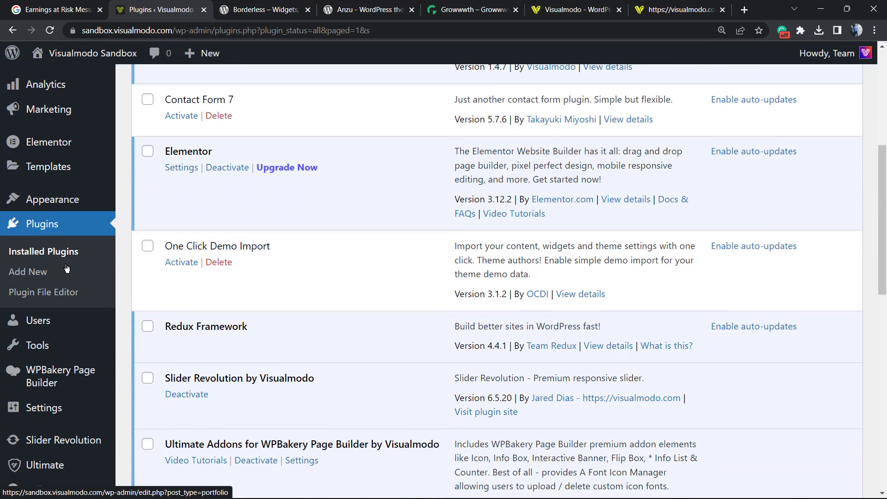
scroll(67, 271, down, 2)
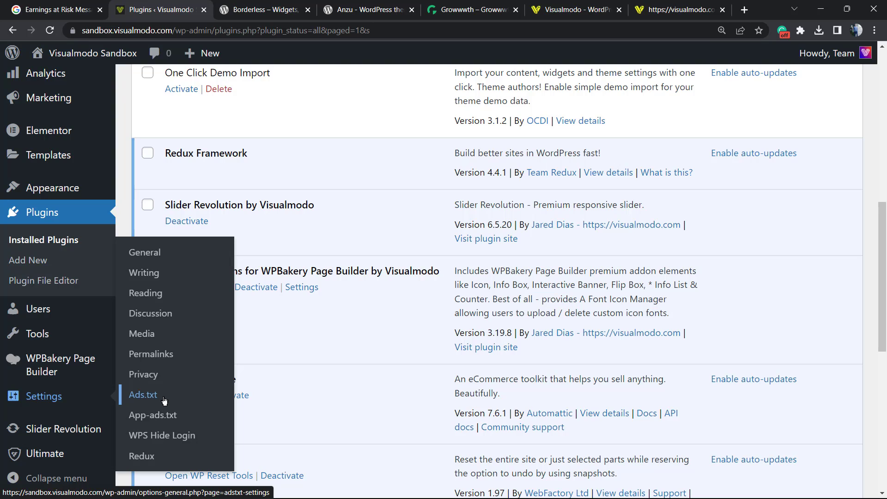
click(143, 394)
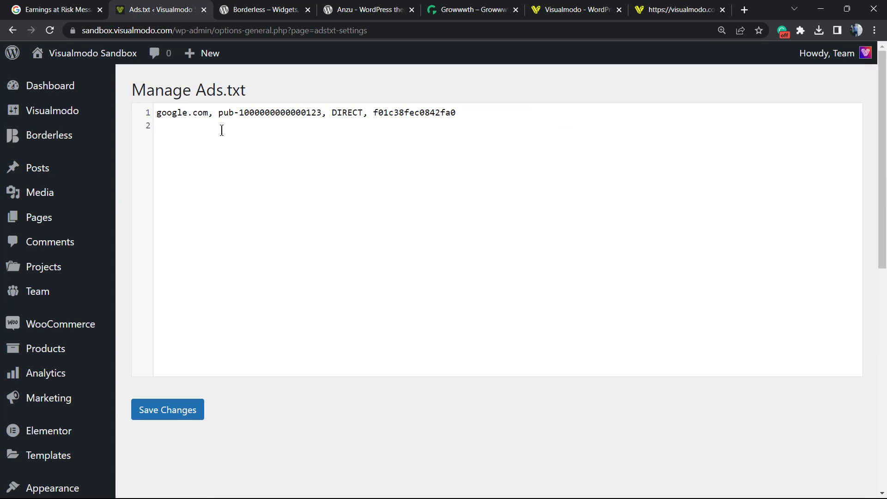
click(239, 113)
key(ctrl+v)
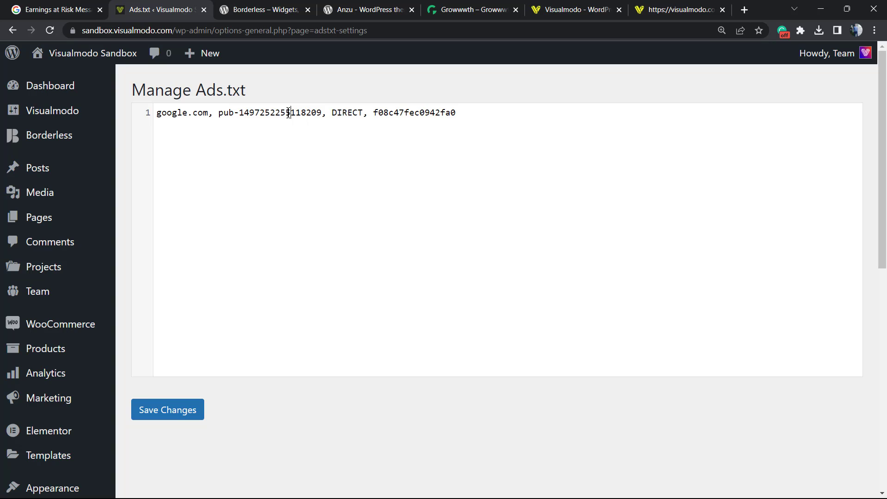
Step: Select the pasted publisher line to check it, then clear the selection
triple_click(288, 112)
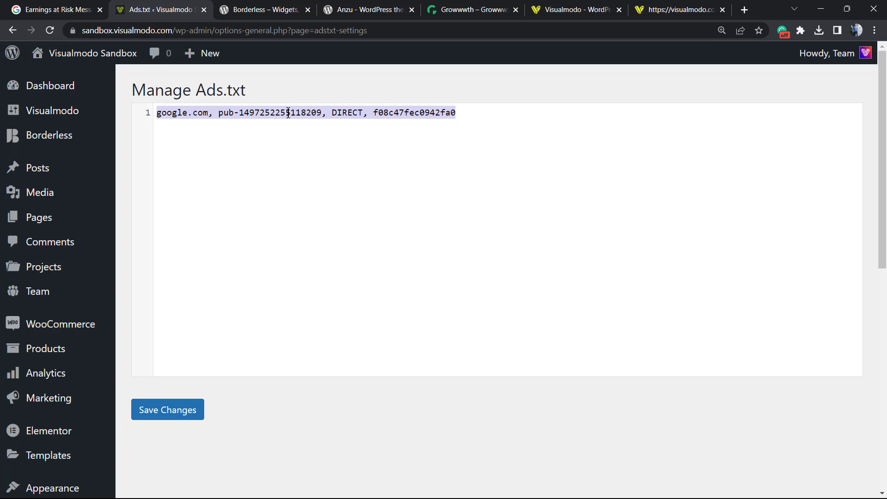
double_click(289, 113)
click(289, 112)
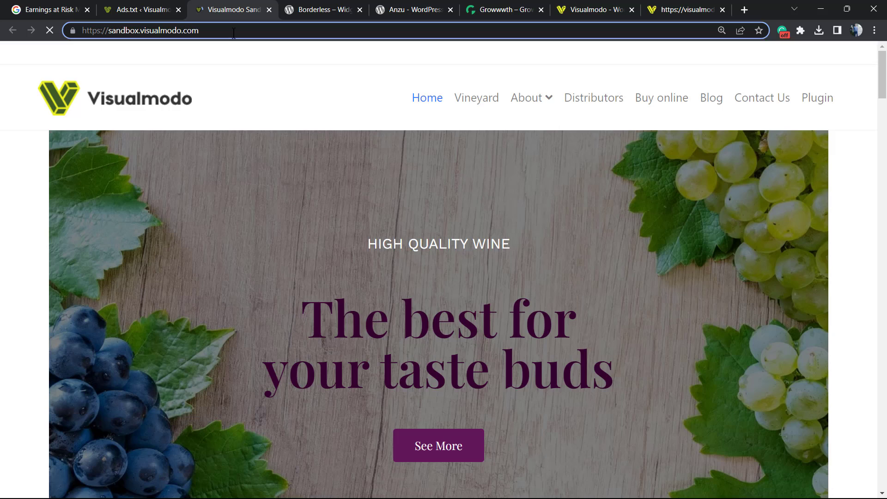
text(/)
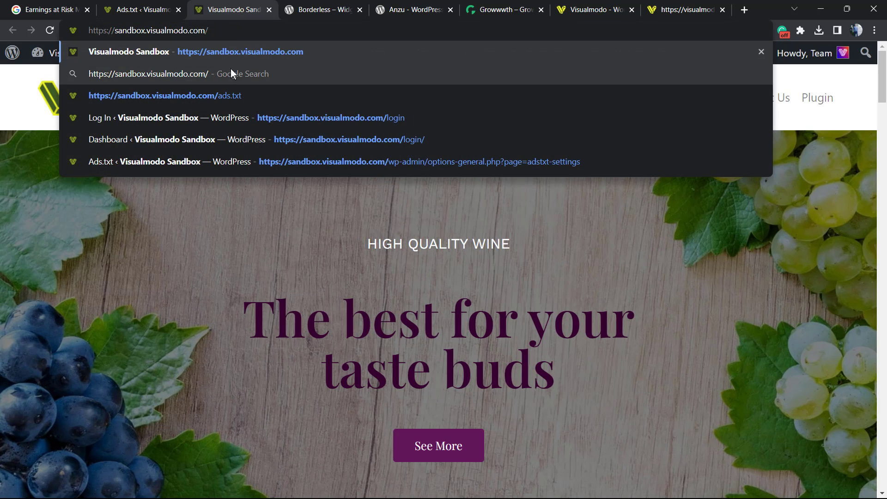
Step: Load sandbox.visualmodo.com/ads.txt to confirm it serves the google.com entry
click(240, 95)
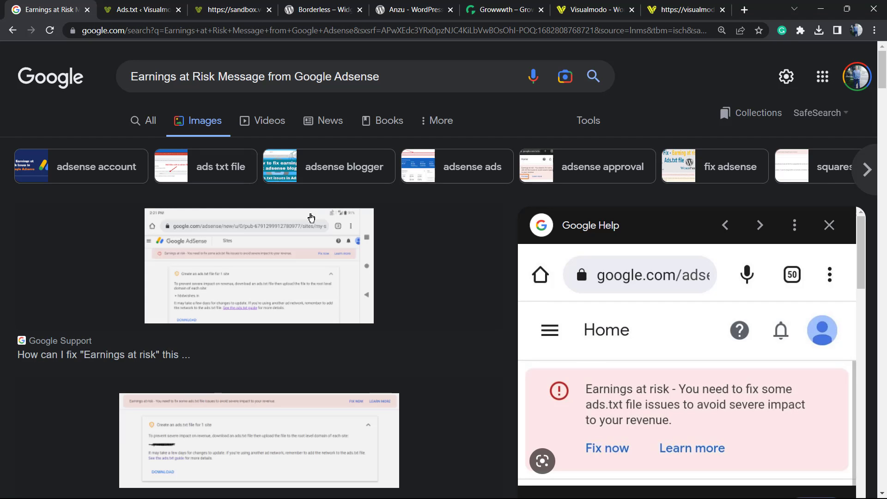
scroll(578, 356, down, 3)
scroll(578, 356, down, 3)
scroll(578, 356, down, 3)
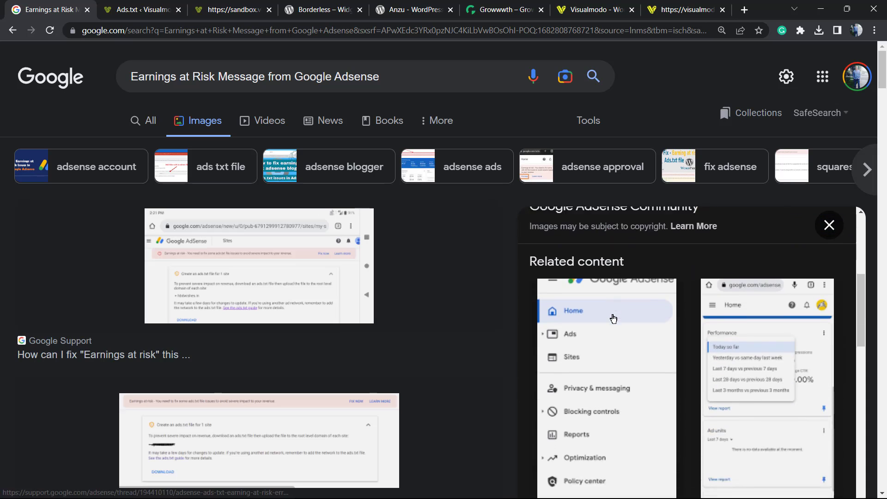
Step: Switch between the Google results and Ads.txt admin tabs, ending on Manage Ads.txt
click(142, 9)
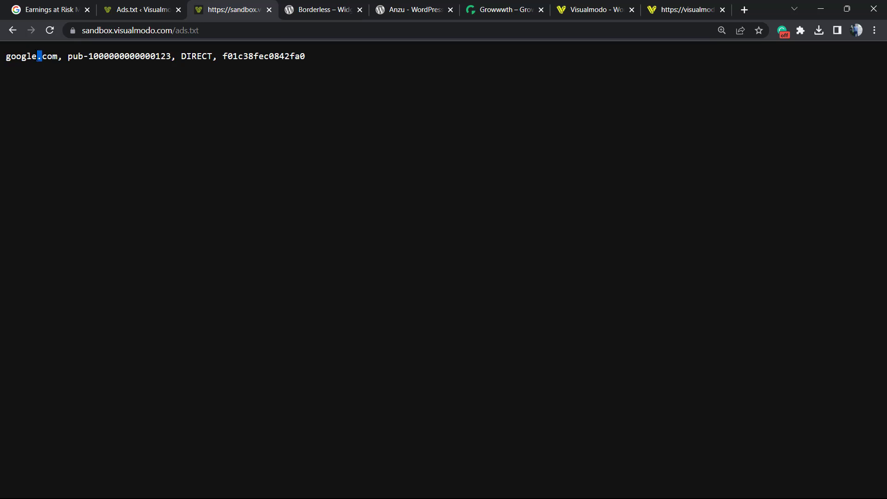
click(49, 9)
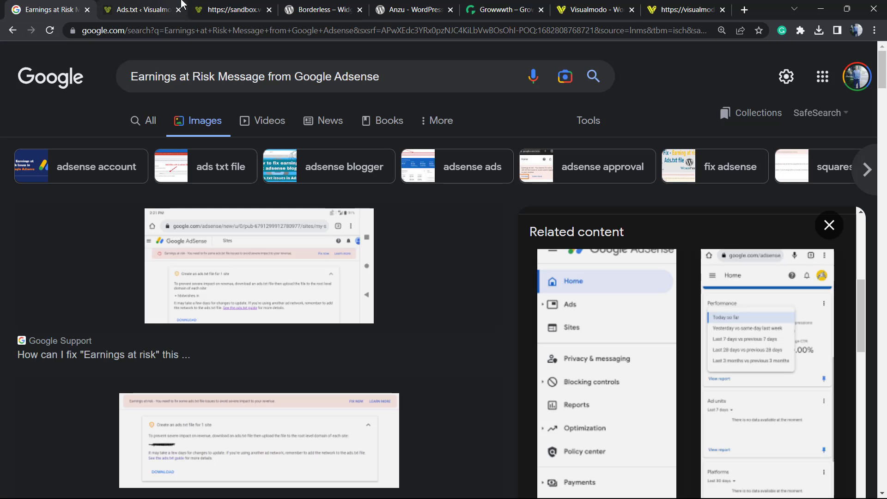
click(142, 9)
click(46, 7)
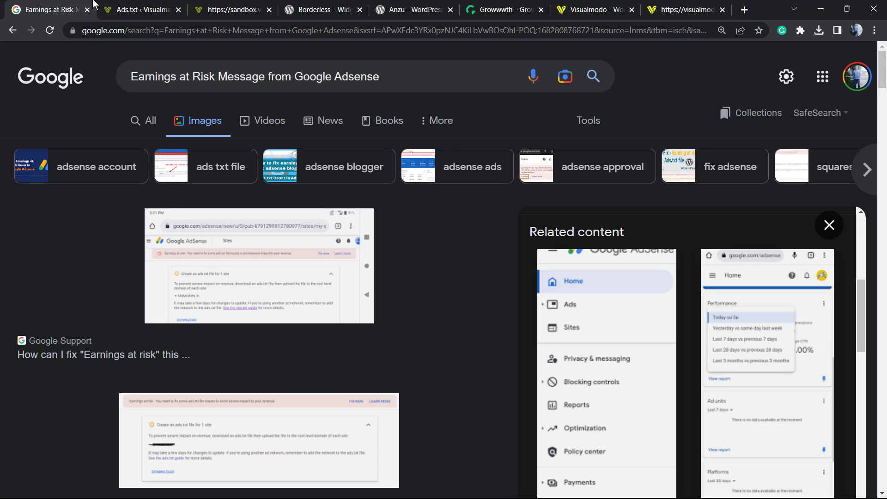
click(139, 10)
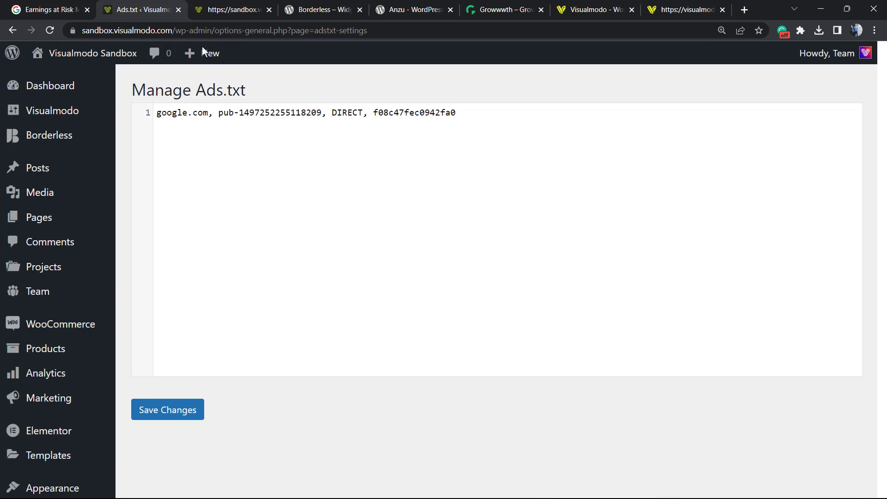
triple_click(356, 114)
scroll(92, 327, down, 5)
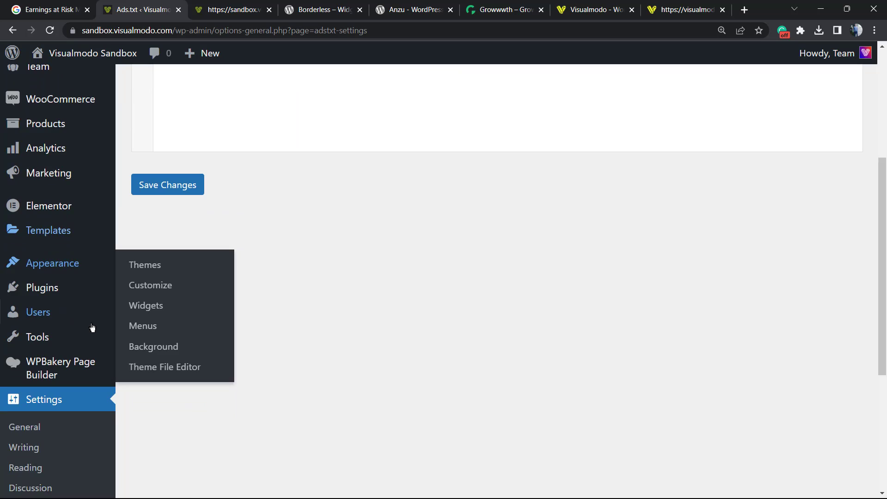
scroll(91, 327, up, 5)
click(509, 111)
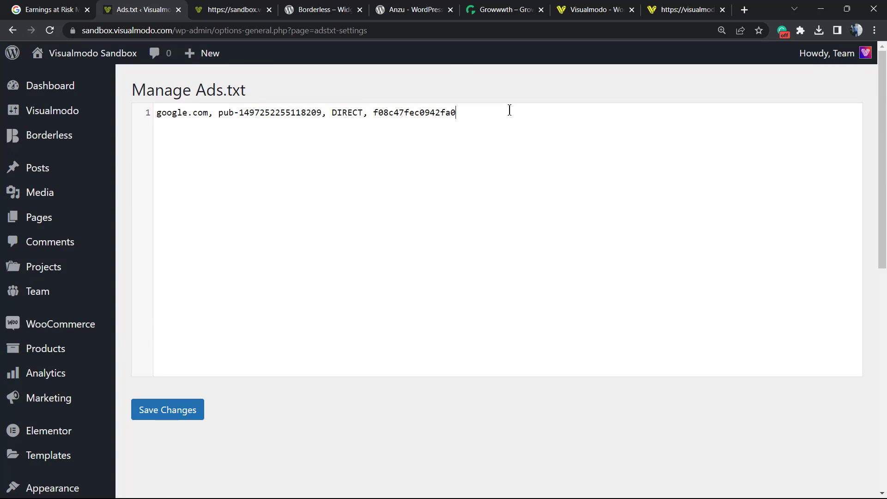
key(Return)
key(Return)
click(233, 10)
click(322, 9)
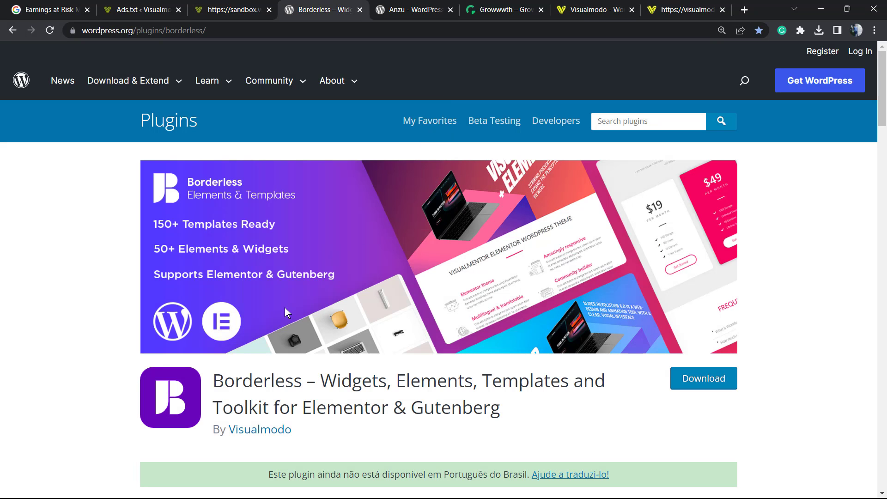
Step: Select words in the Borderless plugin title, then switch to the Anzu theme page
double_click(347, 375)
double_click(411, 384)
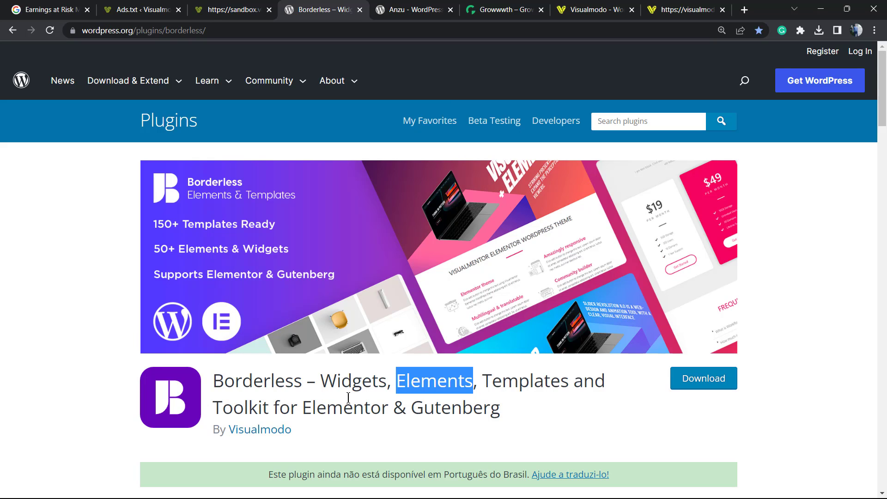
click(410, 9)
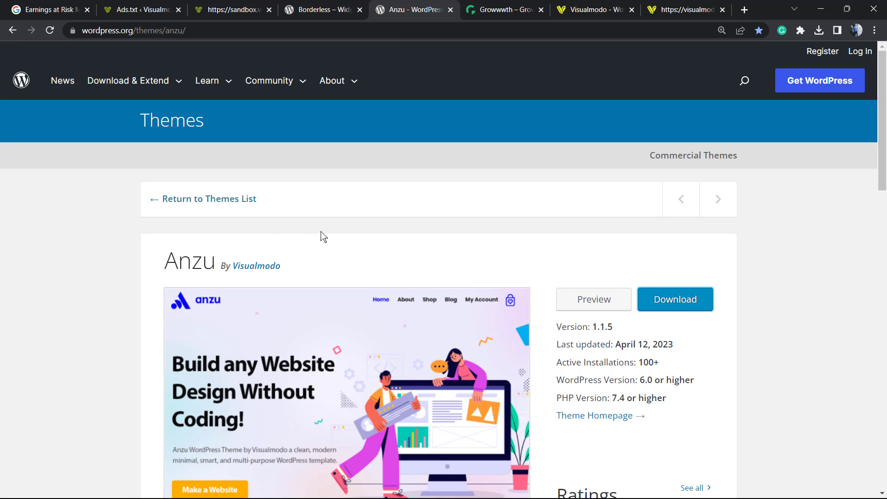
Step: Select the Anzu theme name, then switch to the Growwwth guest posting site
double_click(191, 262)
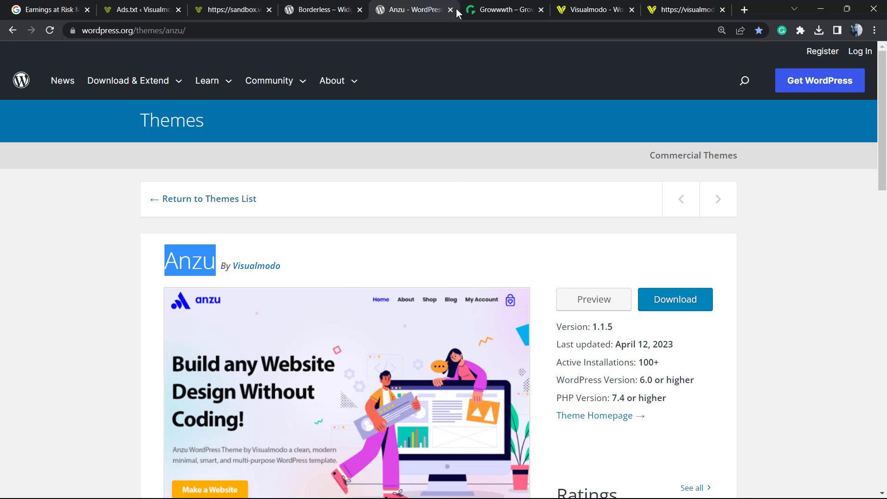
click(499, 10)
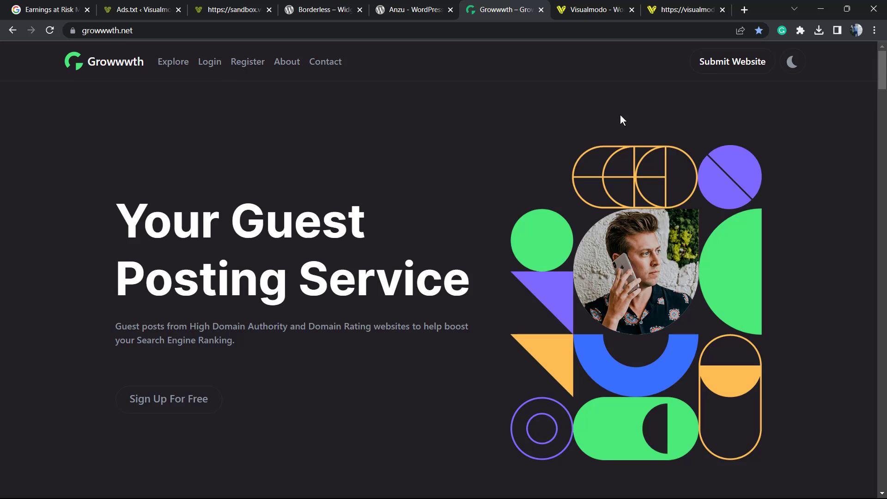
scroll(443, 245, down, 5)
scroll(348, 238, down, 4)
scroll(329, 294, down, 3)
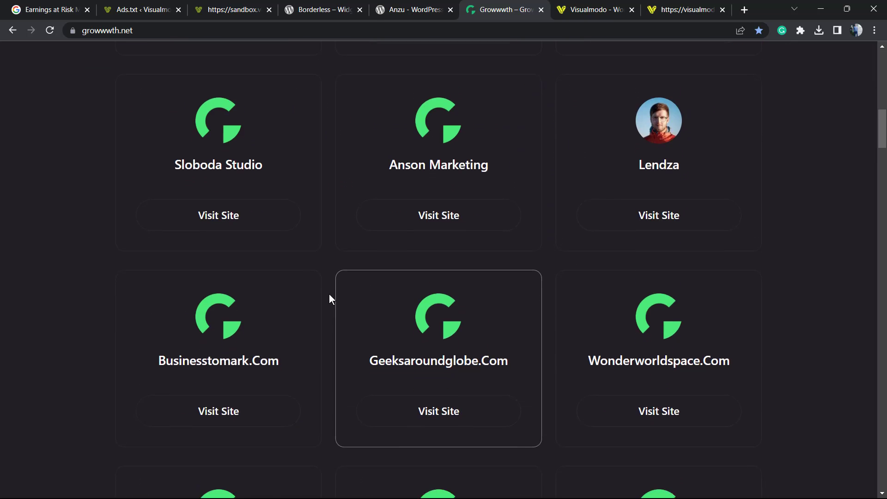
scroll(329, 294, down, 4)
scroll(334, 291, down, 4)
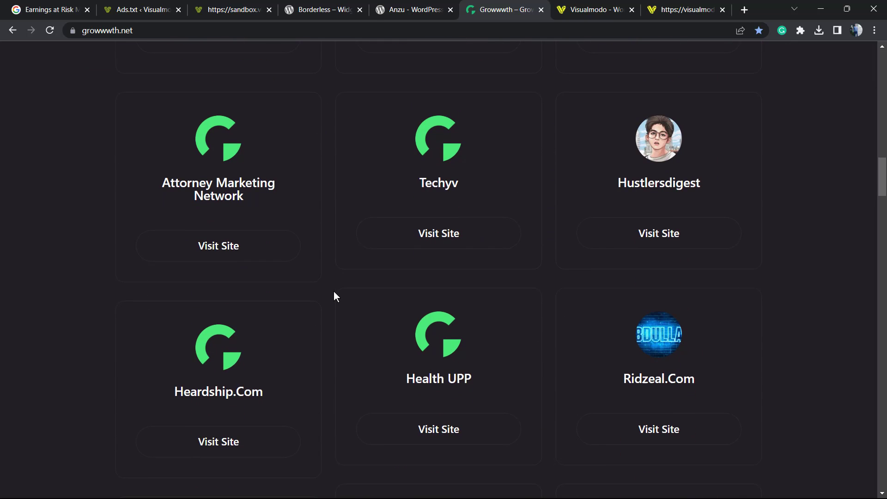
scroll(333, 291, down, 2)
scroll(333, 291, down, 4)
scroll(334, 290, up, 4)
scroll(333, 291, up, 5)
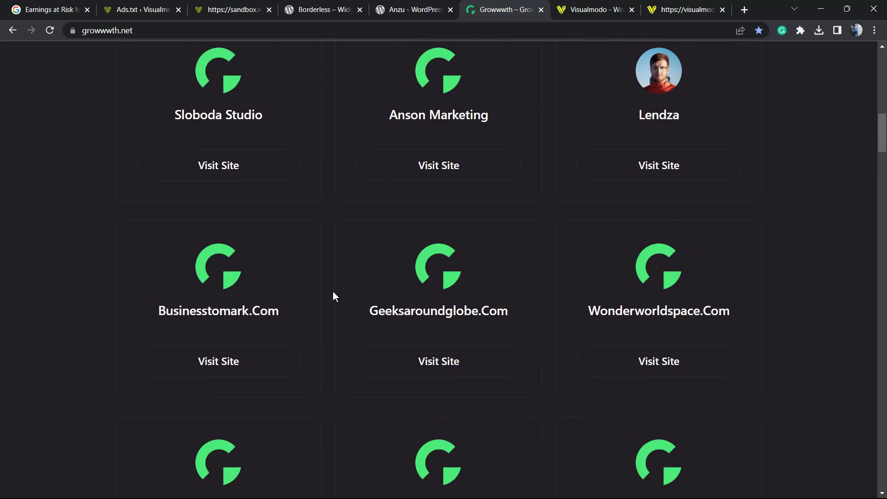
scroll(333, 291, up, 5)
scroll(333, 291, up, 5)
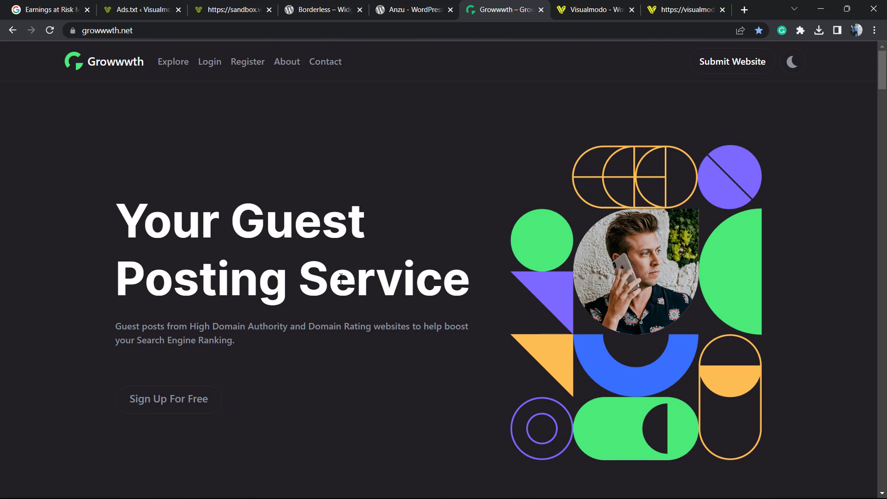
Step: Switch from the Growwwth partner listings to the Visualmodo WordPress themes homepage
click(582, 9)
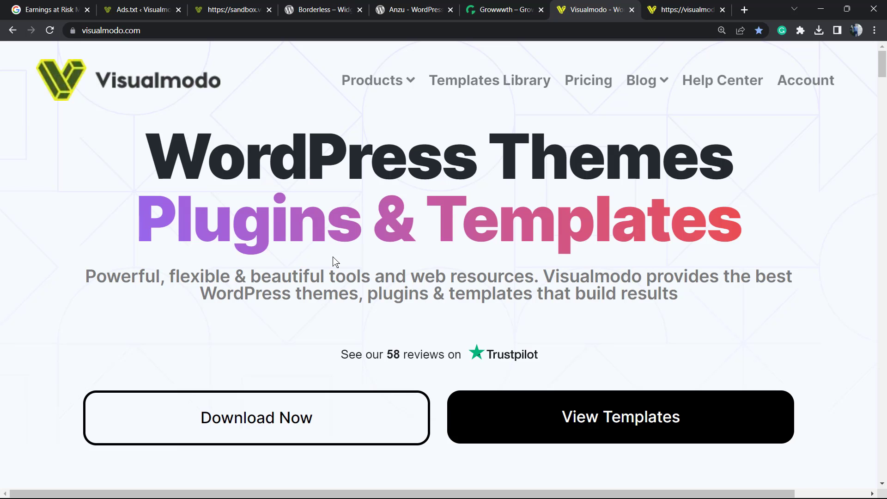
scroll(333, 262, down, 1)
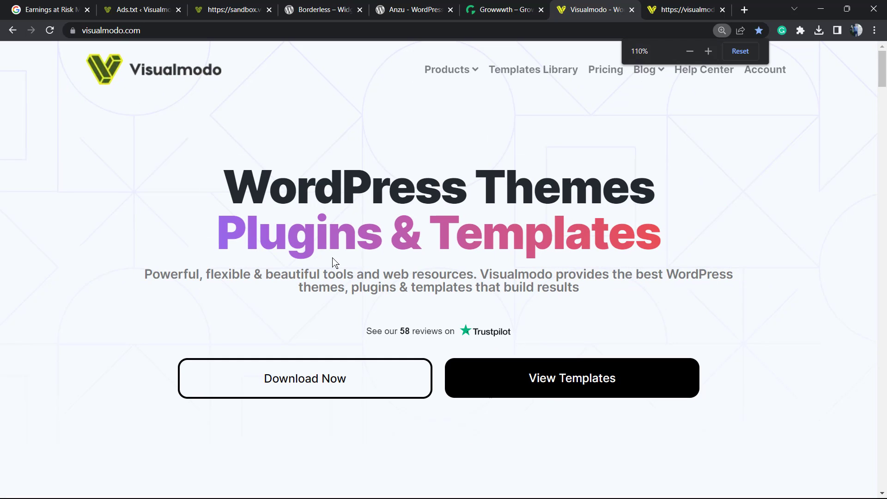
scroll(334, 262, down, 1)
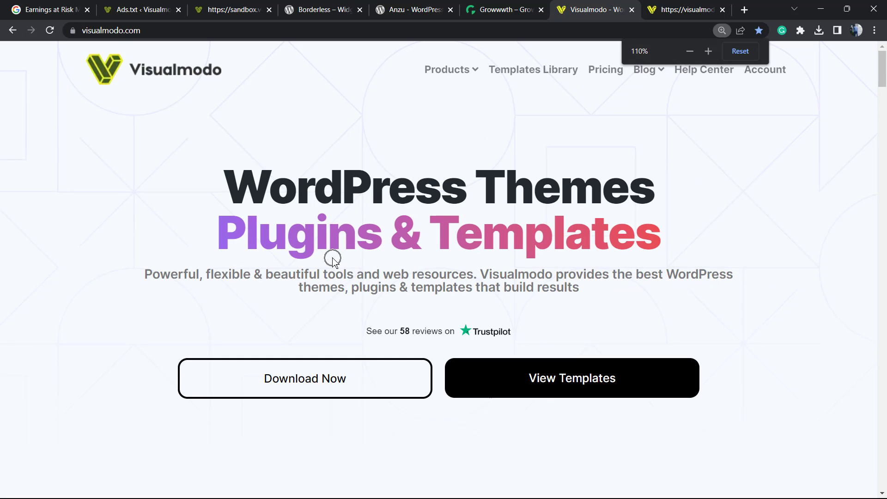
Step: Open Visualmodo's Starter Templates Library and browse designs like Cakes and Manicure 2
click(529, 70)
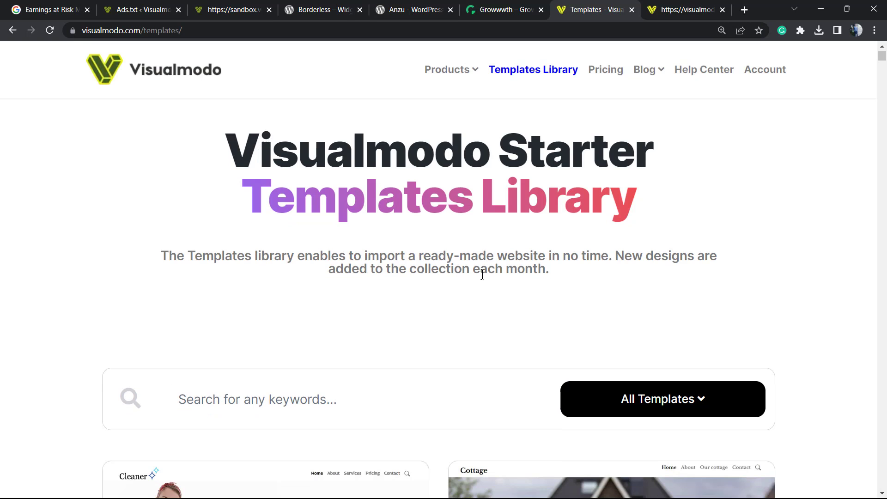
scroll(488, 272, down, 5)
scroll(440, 258, down, 3)
scroll(439, 258, down, 4)
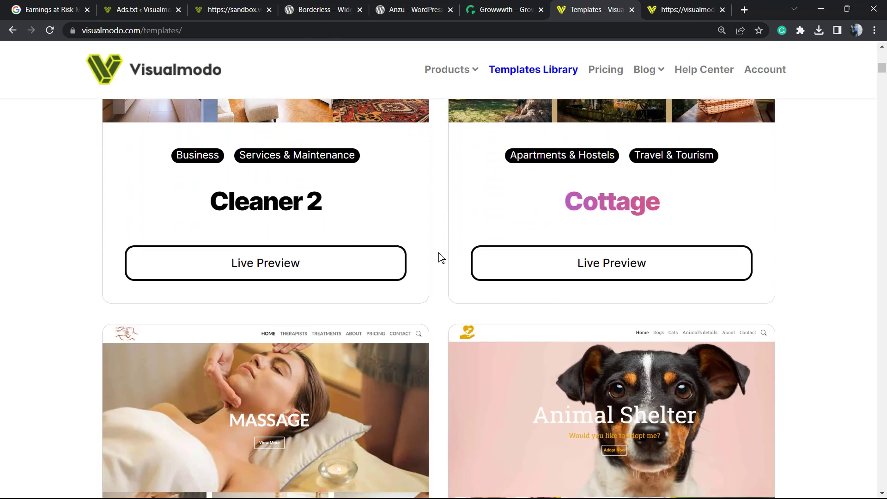
scroll(439, 257, down, 4)
scroll(439, 258, down, 3)
scroll(439, 257, down, 3)
scroll(439, 258, down, 4)
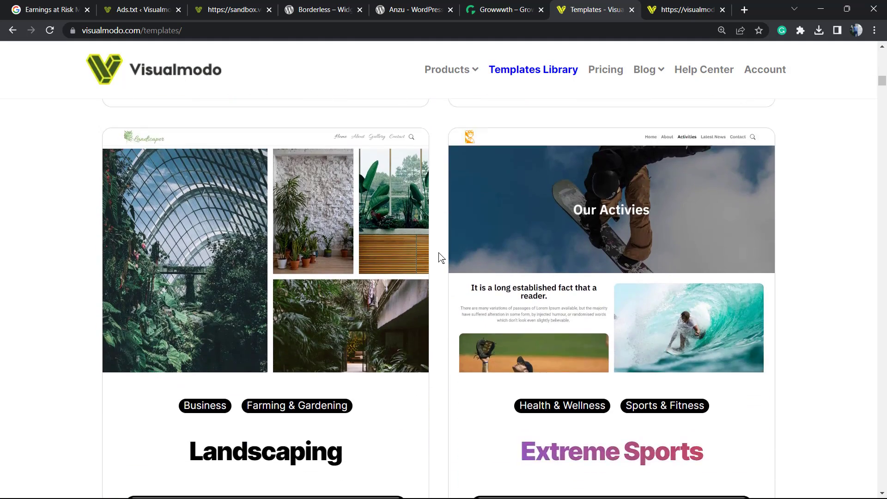
scroll(440, 257, down, 4)
scroll(439, 258, down, 3)
scroll(440, 258, down, 3)
scroll(439, 258, down, 4)
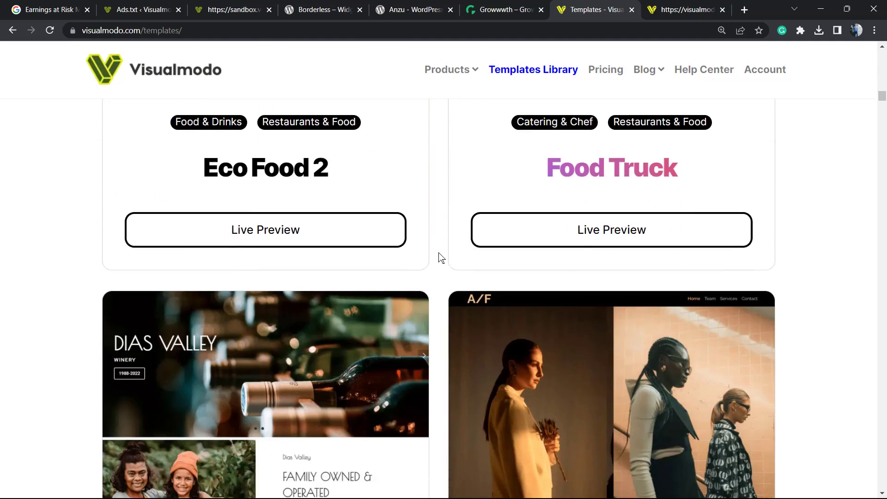
scroll(439, 257, down, 3)
scroll(439, 258, down, 4)
scroll(440, 259, down, 3)
scroll(439, 258, down, 4)
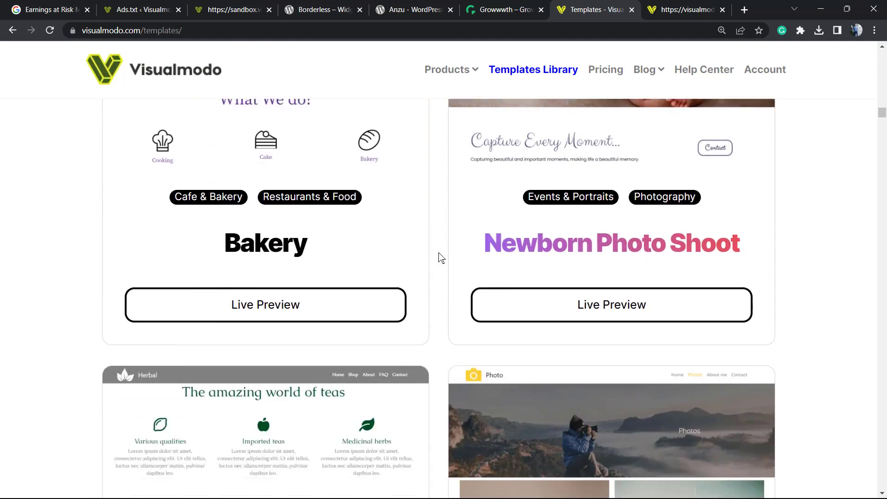
scroll(439, 257, down, 4)
scroll(440, 258, down, 4)
scroll(440, 258, down, 2)
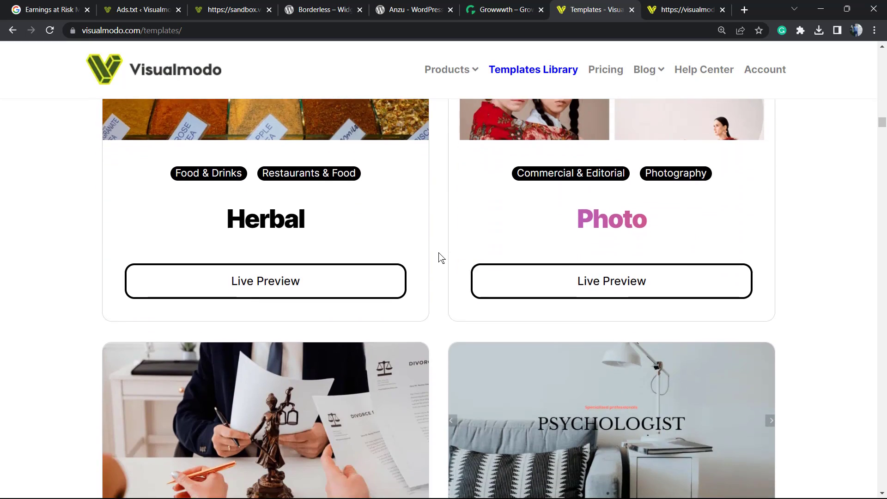
scroll(440, 258, down, 4)
scroll(439, 257, down, 3)
scroll(439, 258, down, 4)
scroll(439, 258, down, 4)
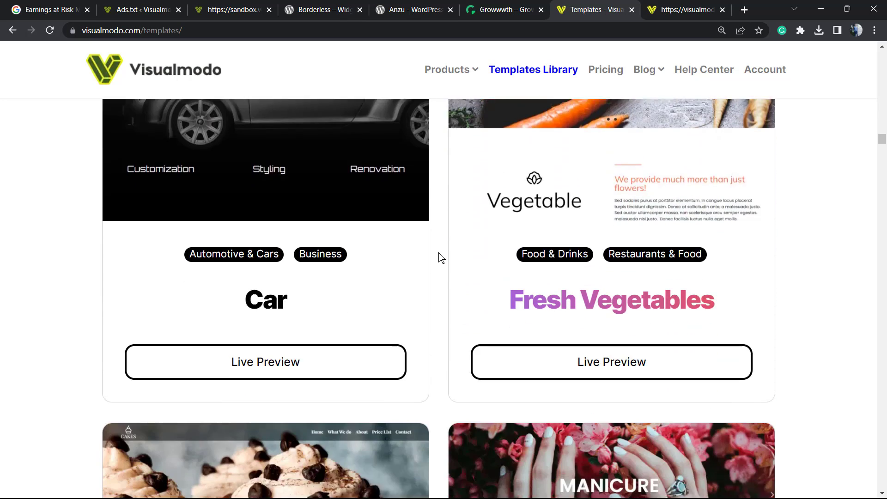
scroll(439, 258, down, 3)
scroll(440, 258, down, 3)
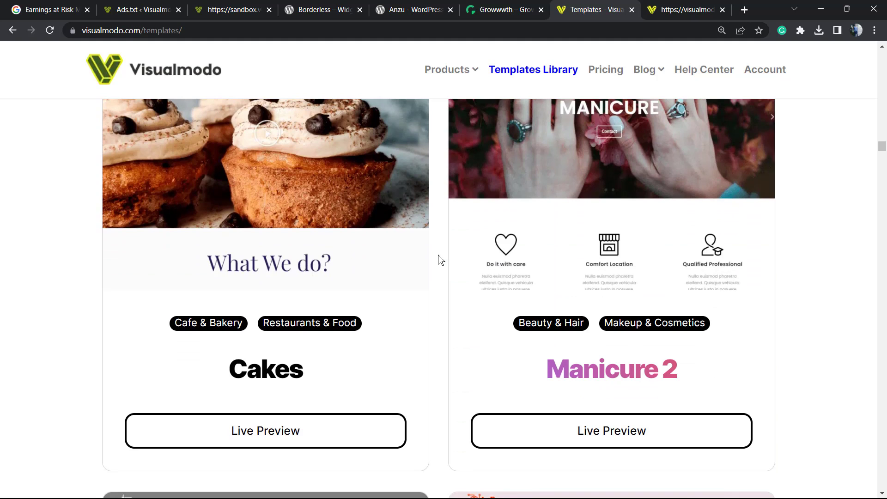